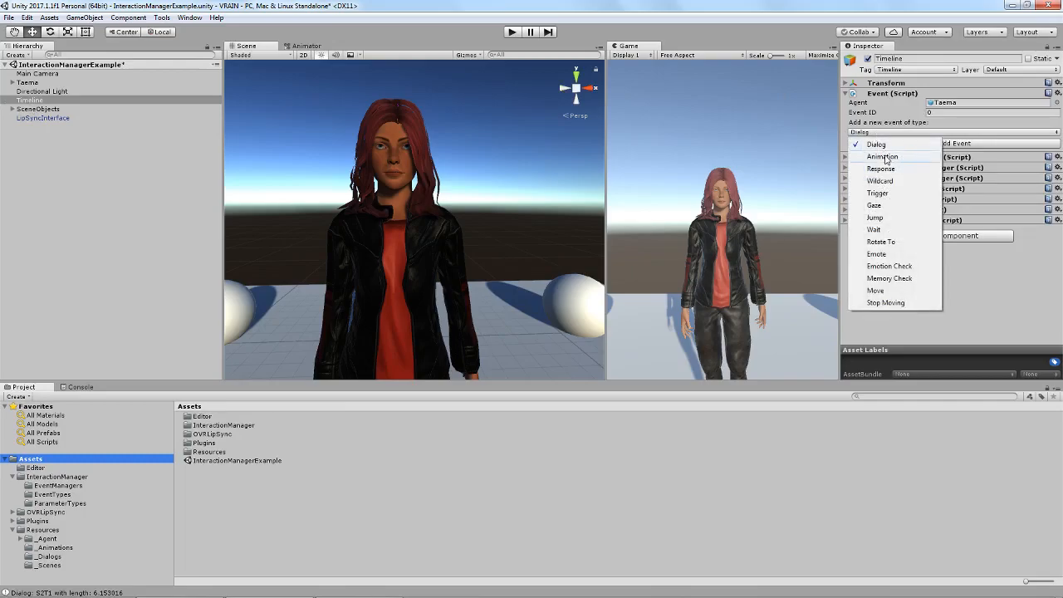
Add an event of type Animation to the Timeline object and open the new event's settings.
{"action": "left_click", "coordinate": [883, 157]}
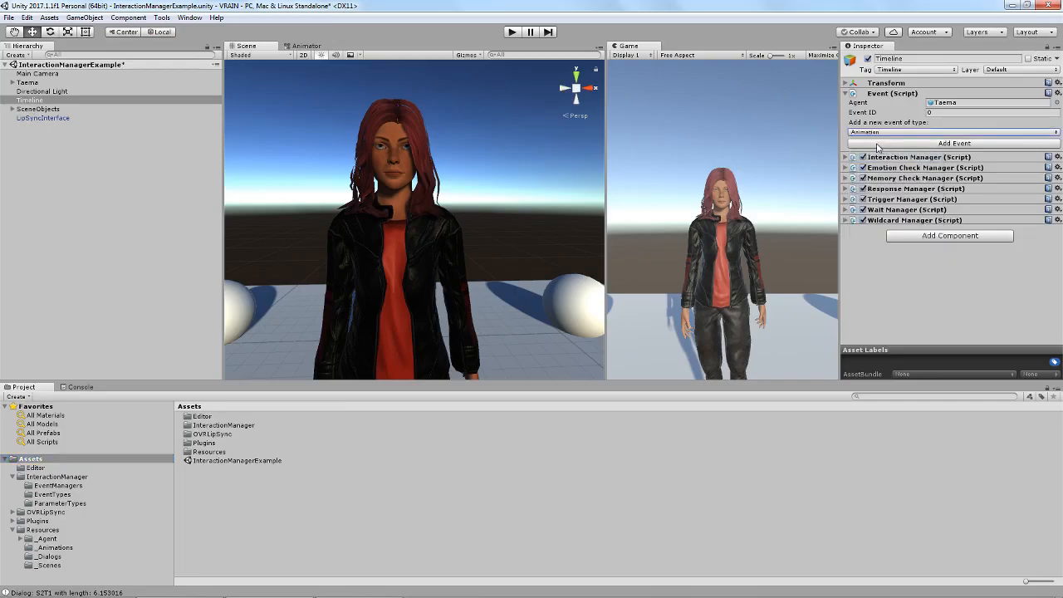
{"action": "left_click", "coordinate": [877, 144]}
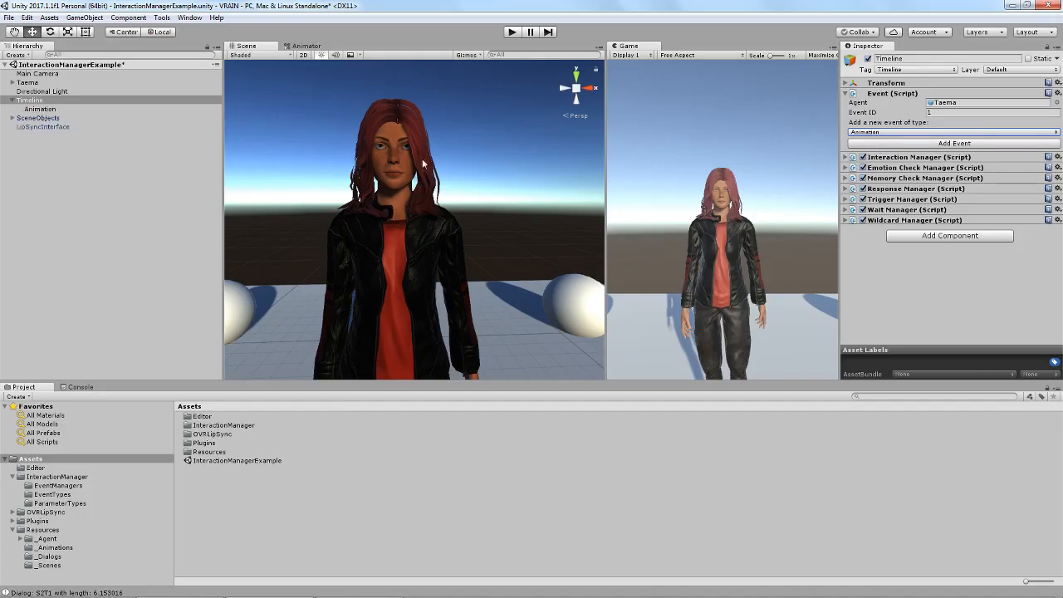
{"action": "left_click", "coordinate": [43, 110]}
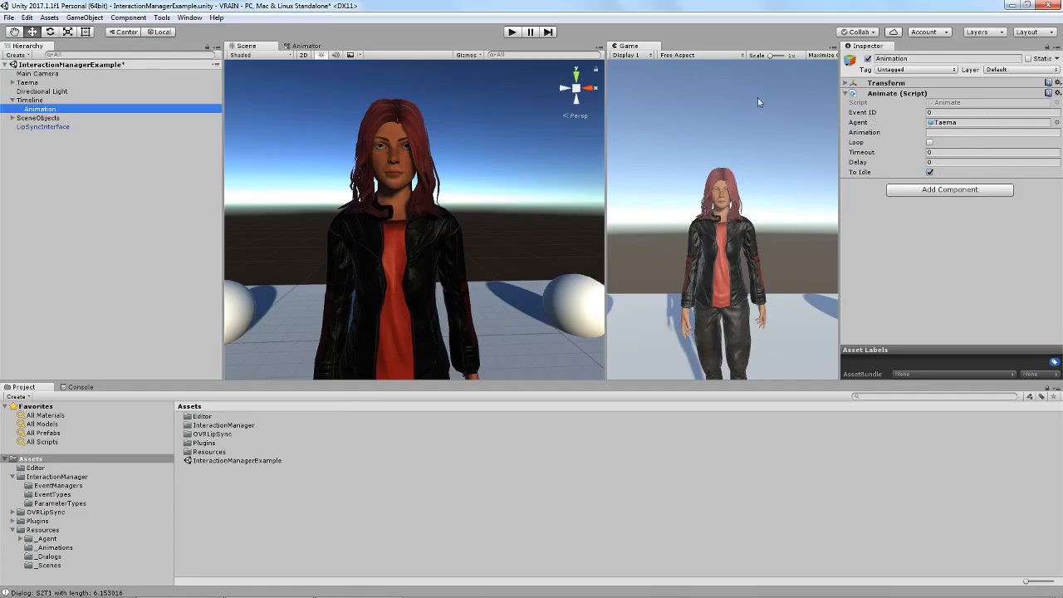
{"action": "left_click", "coordinate": [29, 99]}
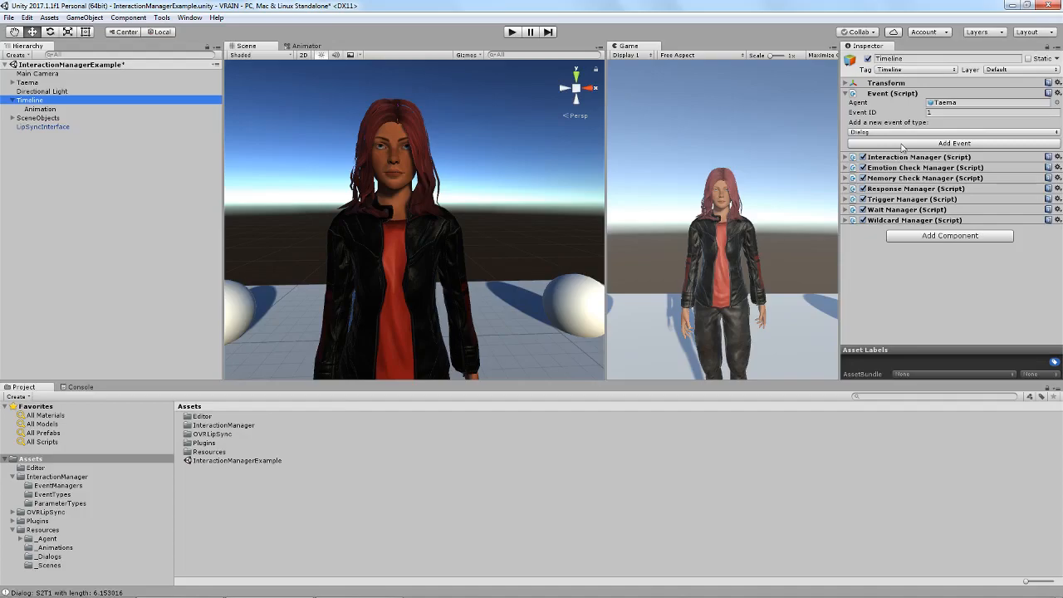
{"action": "left_click", "coordinate": [28, 109]}
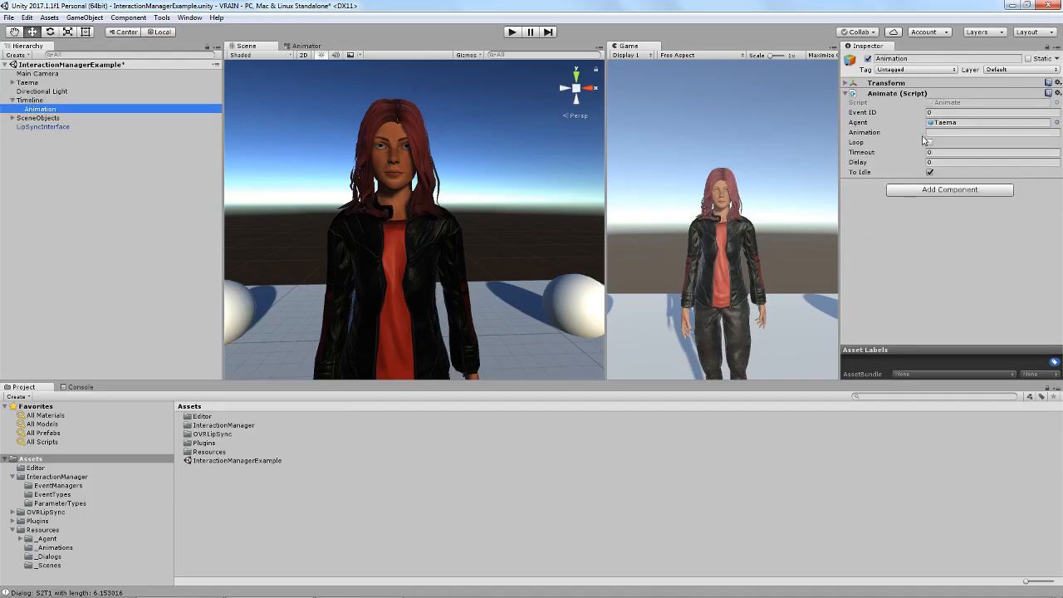
Open the Resources/_Animations folder to look up the clip names available for the event's Animation field.
{"action": "left_click", "coordinate": [940, 132]}
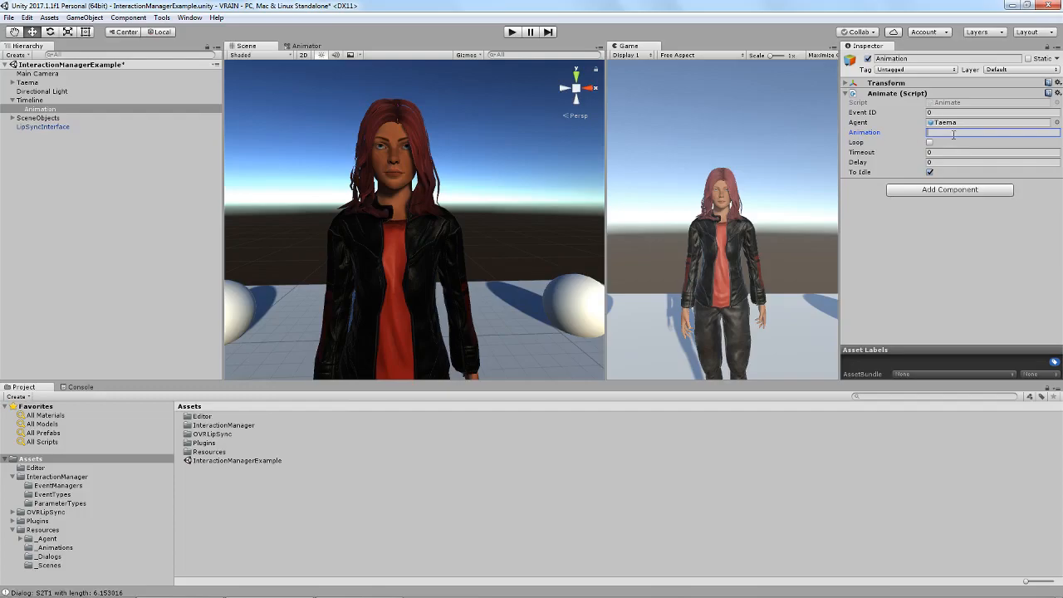
{"action": "left_click", "coordinate": [43, 530]}
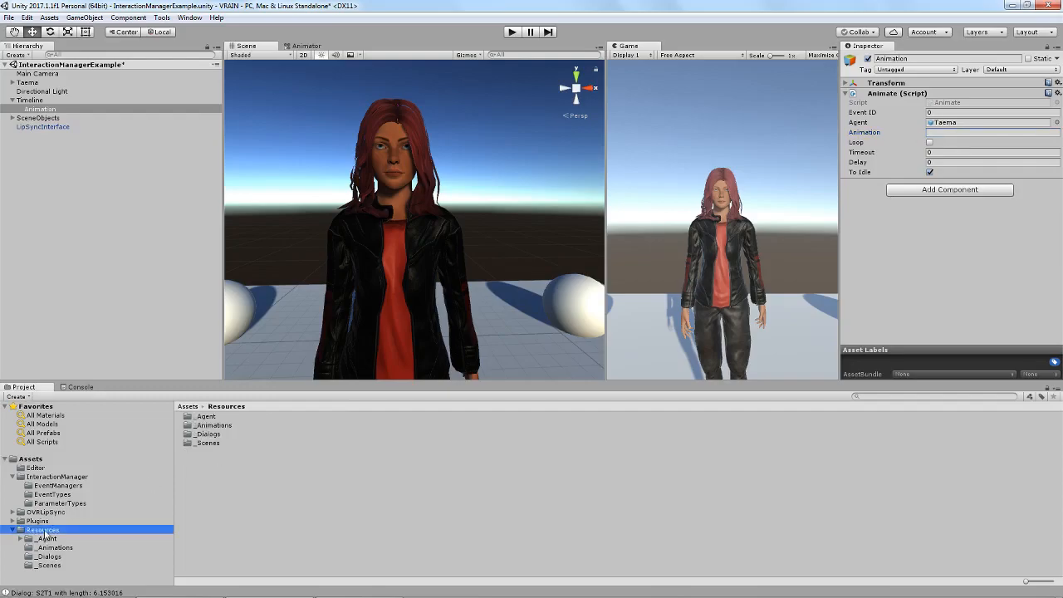
{"action": "left_click", "coordinate": [55, 547]}
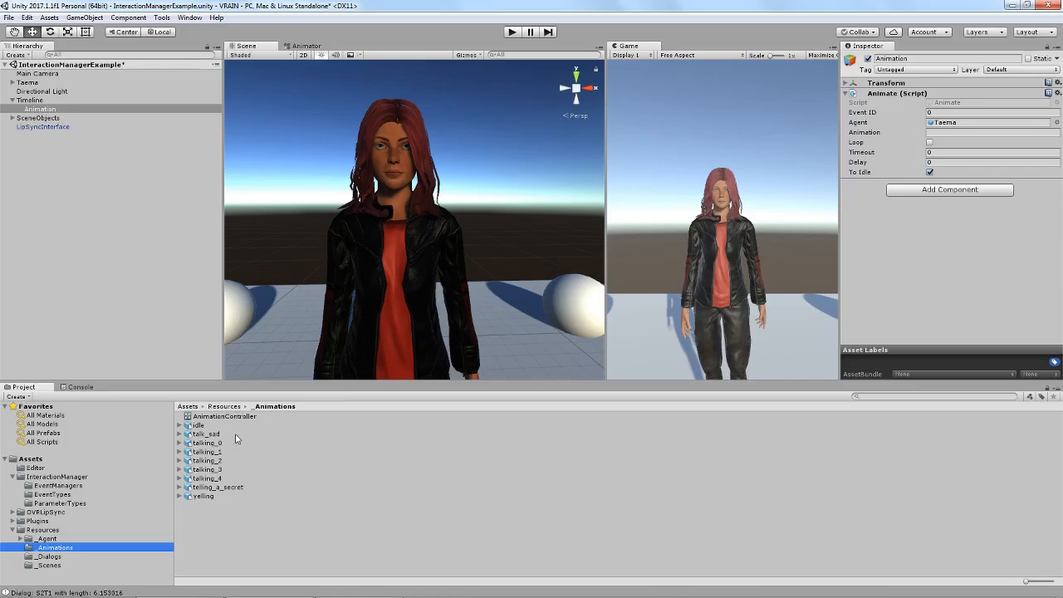
Open the Taema agent's animation controller in the Animator and examine its states and the pathIndex parameter.
{"action": "left_click", "coordinate": [30, 83]}
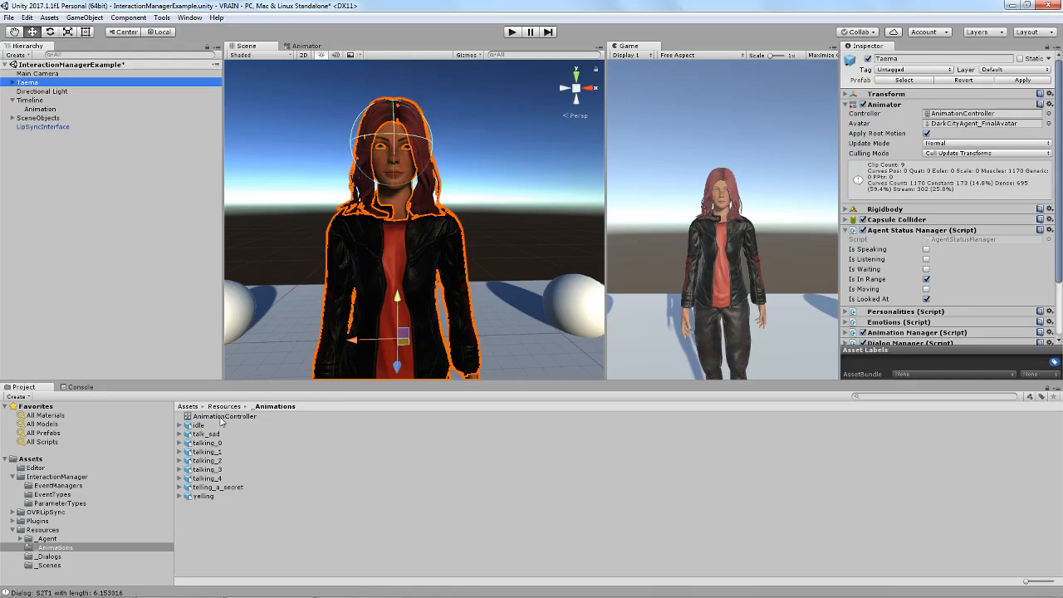
{"action": "left_click", "coordinate": [304, 46]}
{"action": "middle_click_drag", "start_coordinate": [401, 197], "coordinate": [388, 142]}
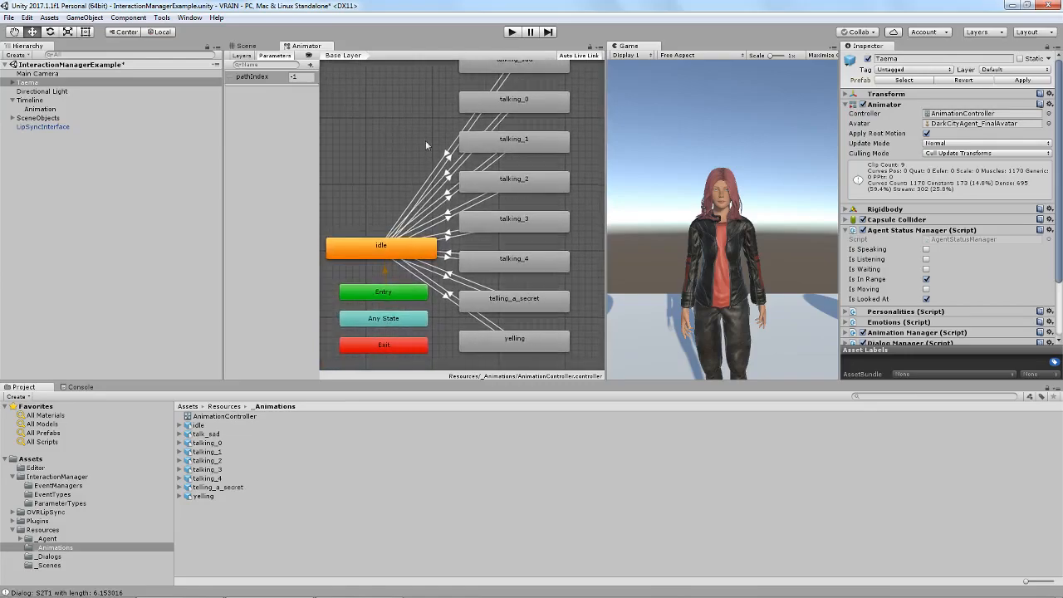
{"action": "middle_click_drag", "start_coordinate": [363, 114], "coordinate": [368, 124]}
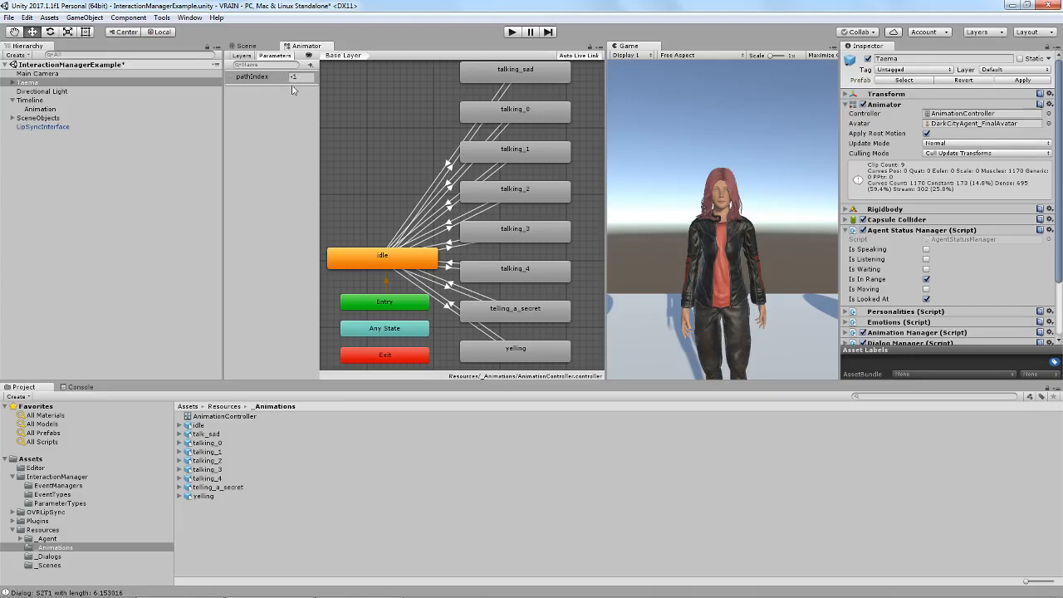
{"action": "middle_click_drag", "start_coordinate": [352, 185], "coordinate": [357, 217]}
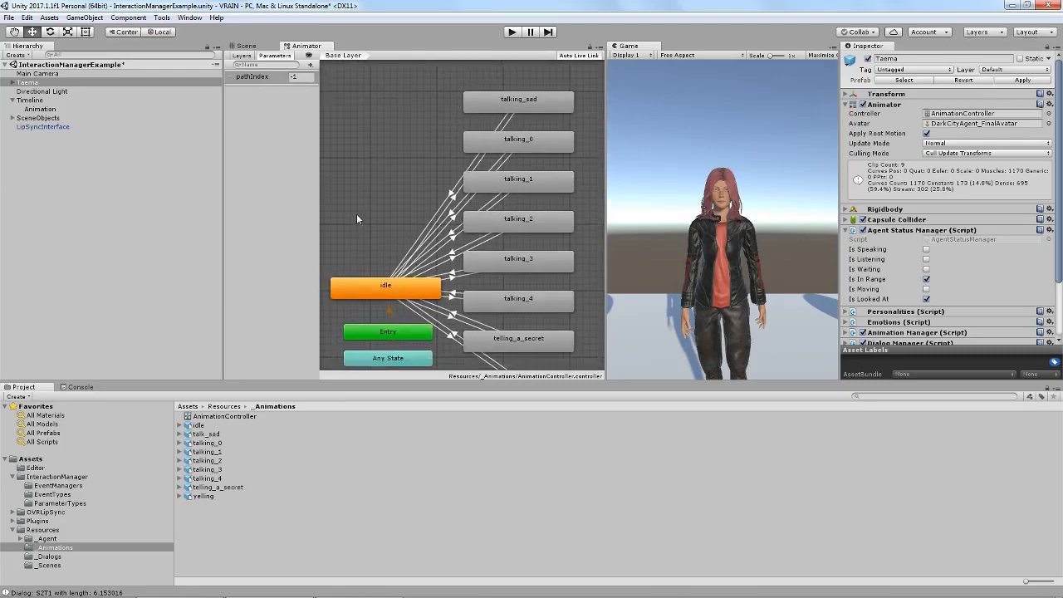
Inspect the idle state's transitions and compare the controller's state names with the clips in the _Animations folder.
{"action": "left_click", "coordinate": [388, 295]}
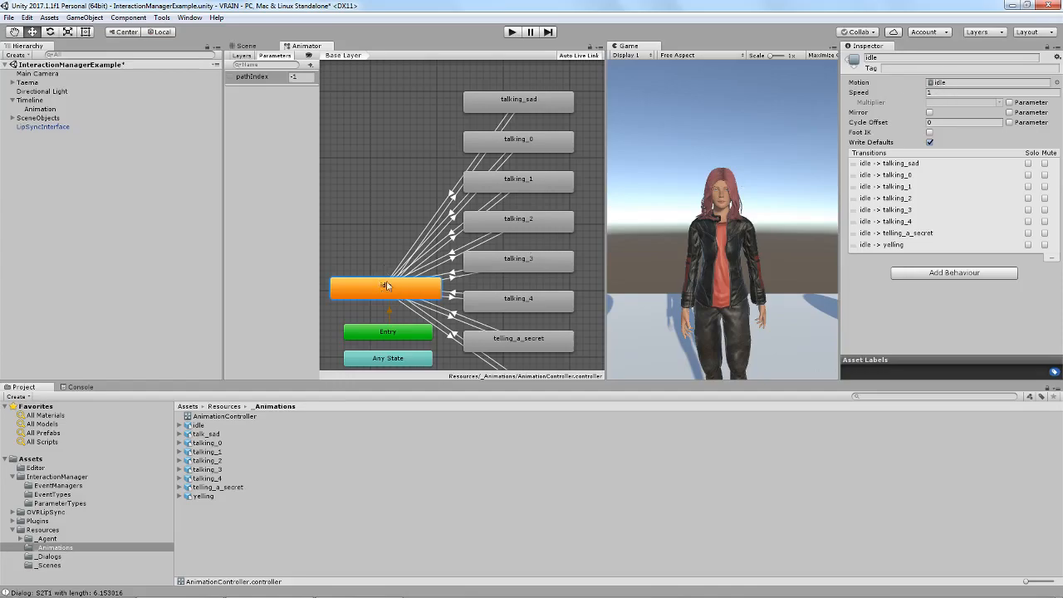
{"action": "middle_click_drag", "start_coordinate": [374, 239], "coordinate": [386, 262]}
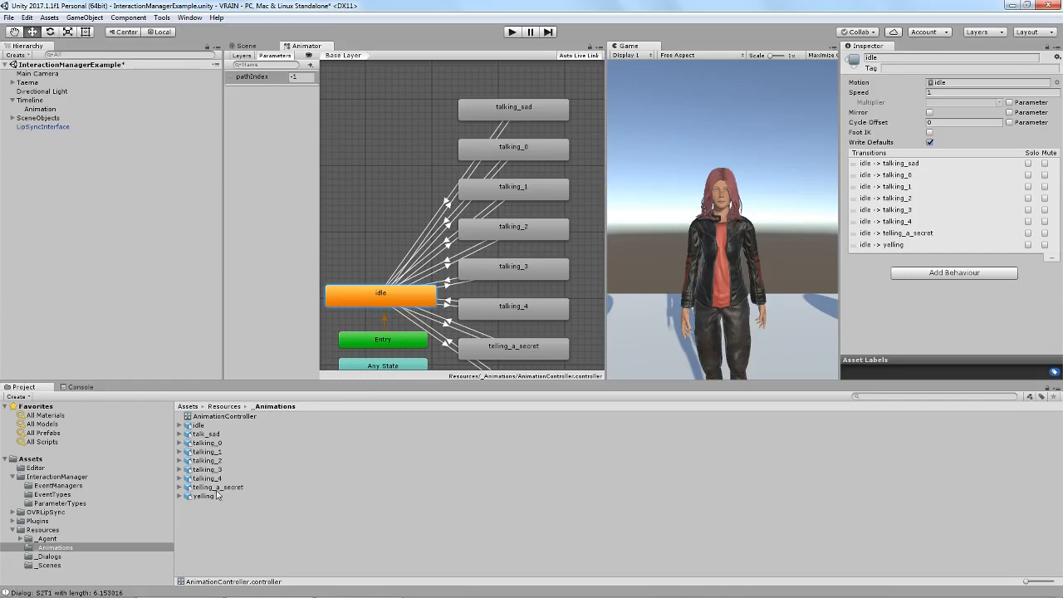
{"action": "middle_click_drag", "start_coordinate": [572, 298], "coordinate": [567, 267]}
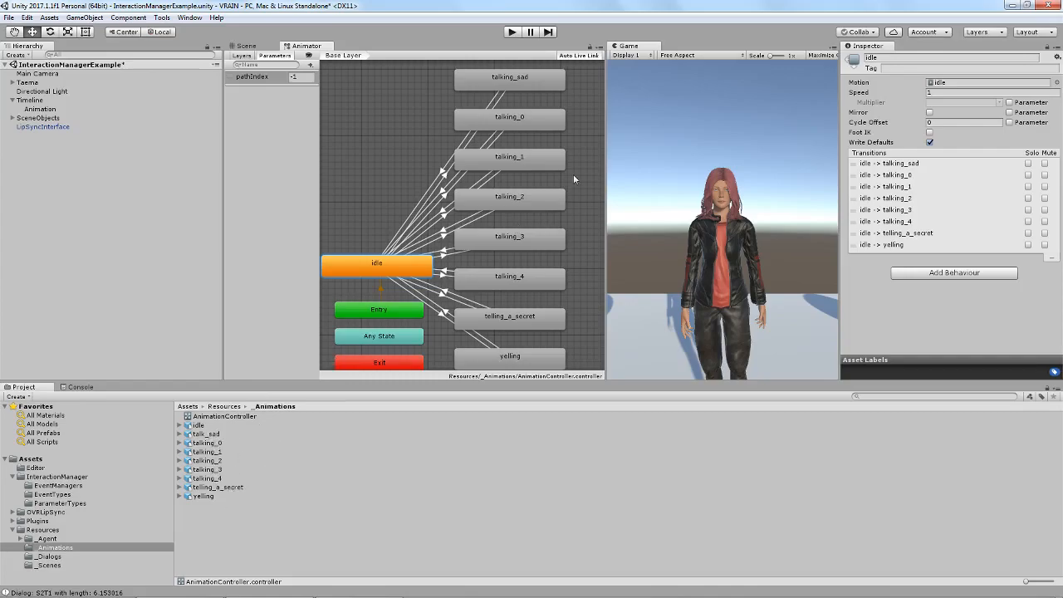
{"action": "middle_click_drag", "start_coordinate": [582, 175], "coordinate": [580, 220]}
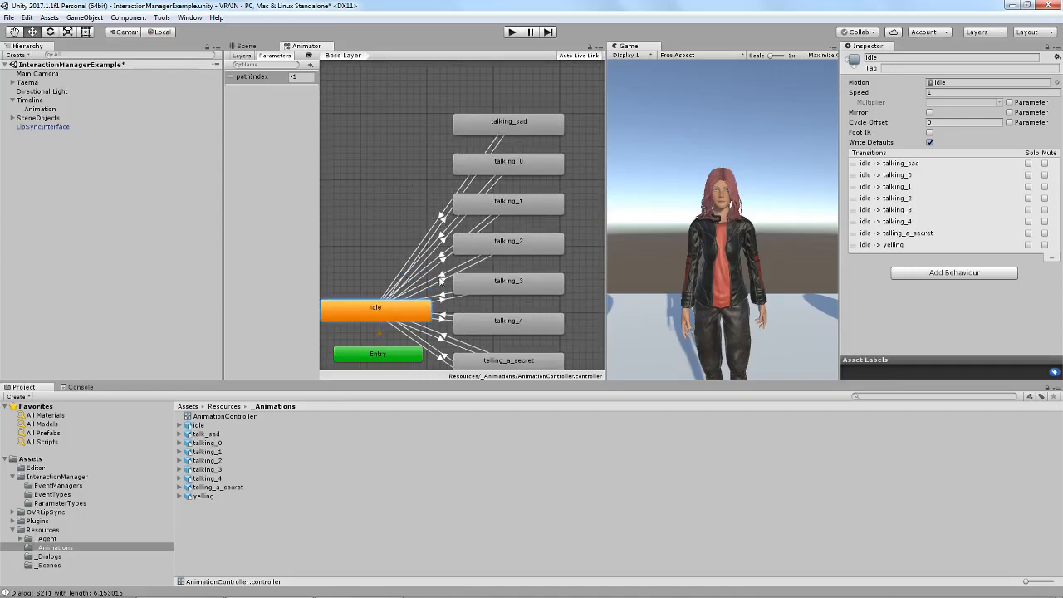
Examine the pathIndex conditions on the talking_sad to idle transition and on the idle transitions to talking_sad, talking_0 and talking_1.
{"action": "left_click", "coordinate": [441, 218]}
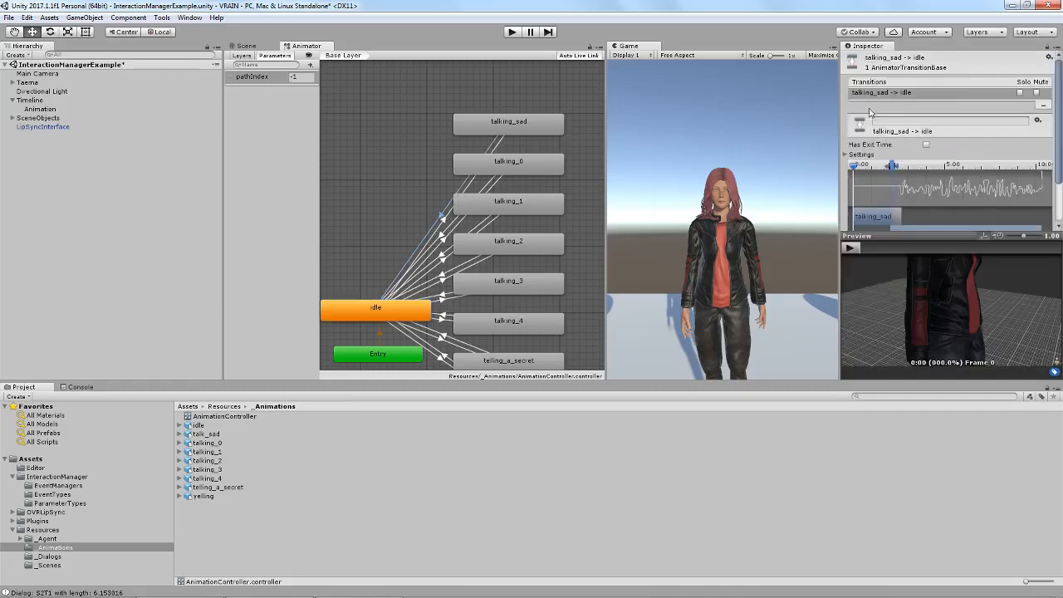
{"action": "left_click_drag", "start_coordinate": [1060, 154], "coordinate": [1059, 193]}
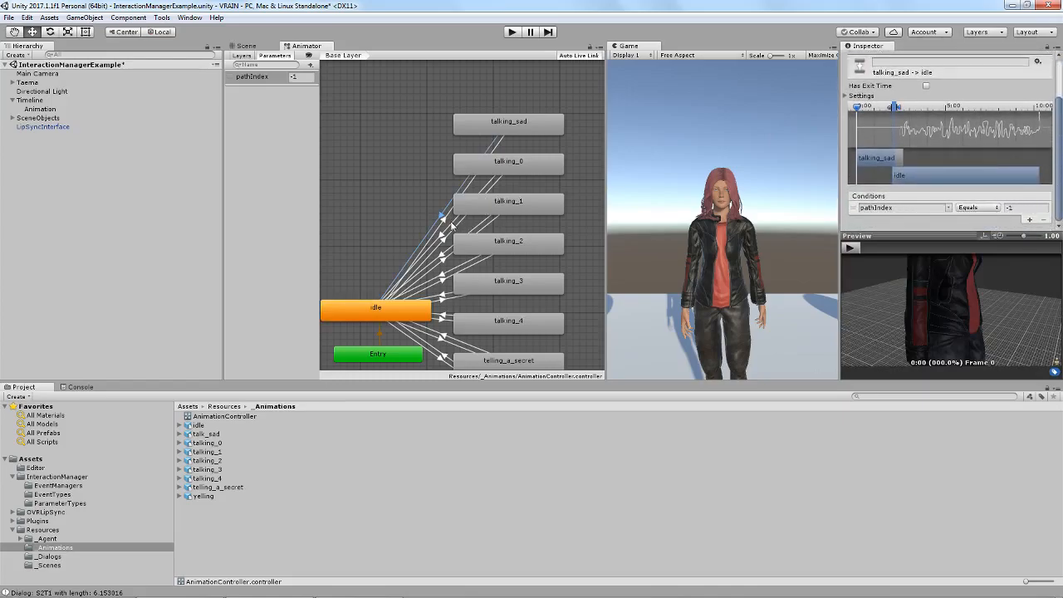
{"action": "left_click", "coordinate": [445, 221]}
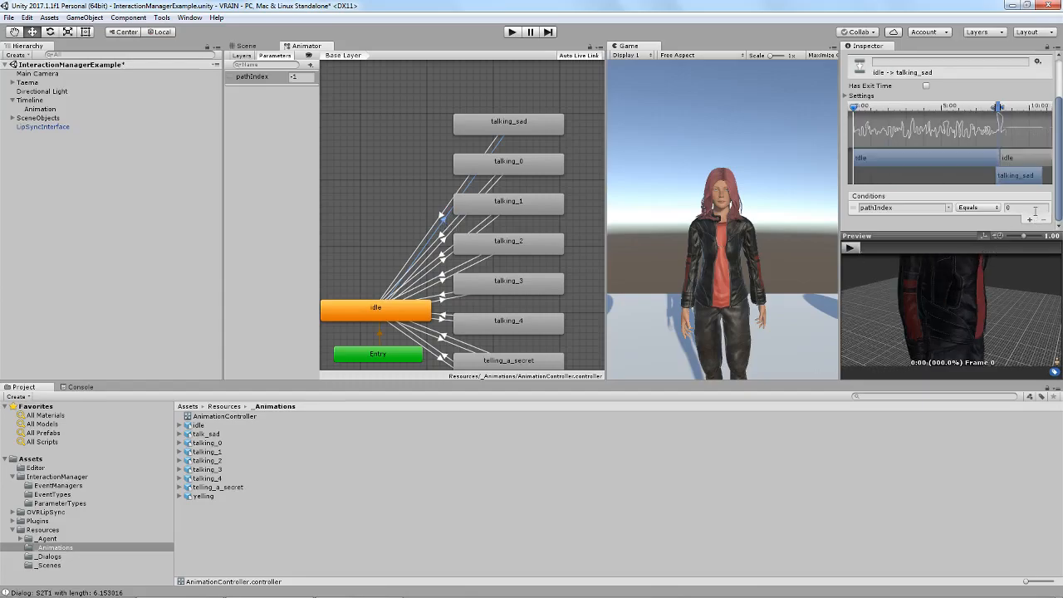
{"action": "left_click", "coordinate": [446, 246]}
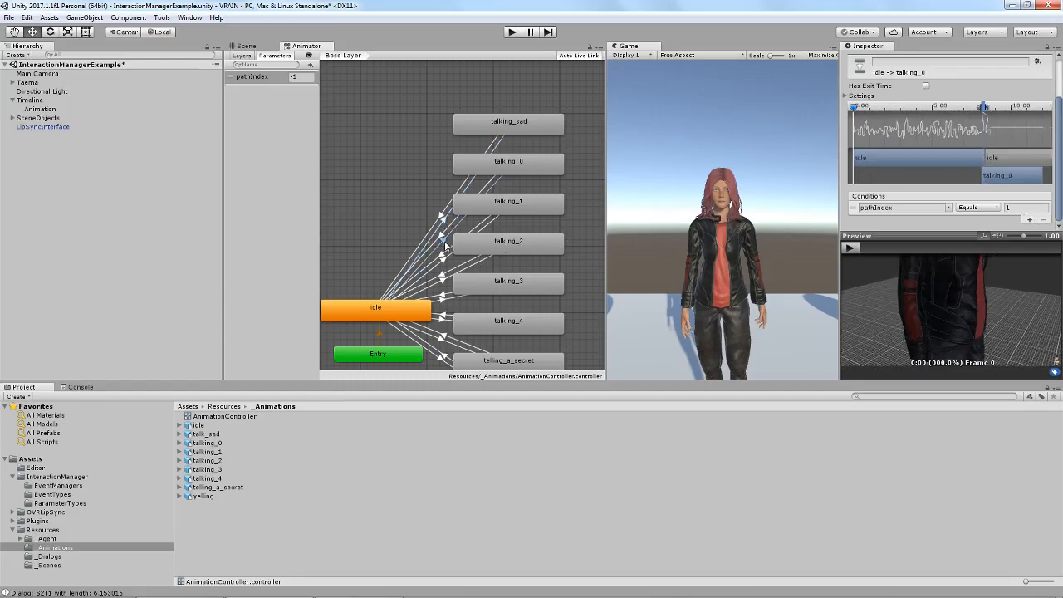
{"action": "left_click", "coordinate": [443, 260]}
{"action": "middle_click_drag", "start_coordinate": [403, 199], "coordinate": [397, 148]}
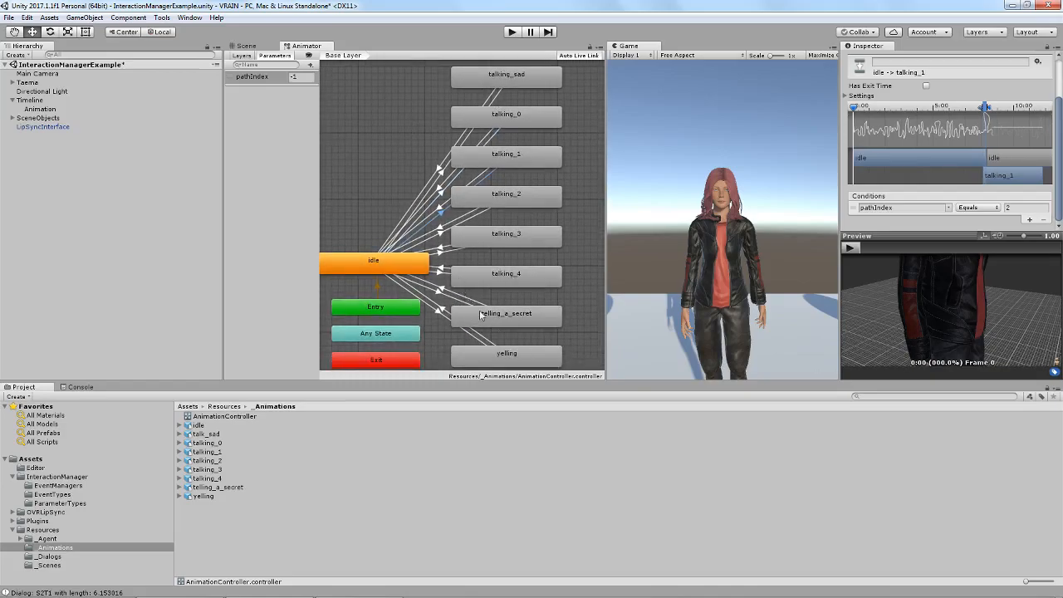
Set the Animation event's animation name to telling_a_secret.
{"action": "left_click", "coordinate": [38, 109]}
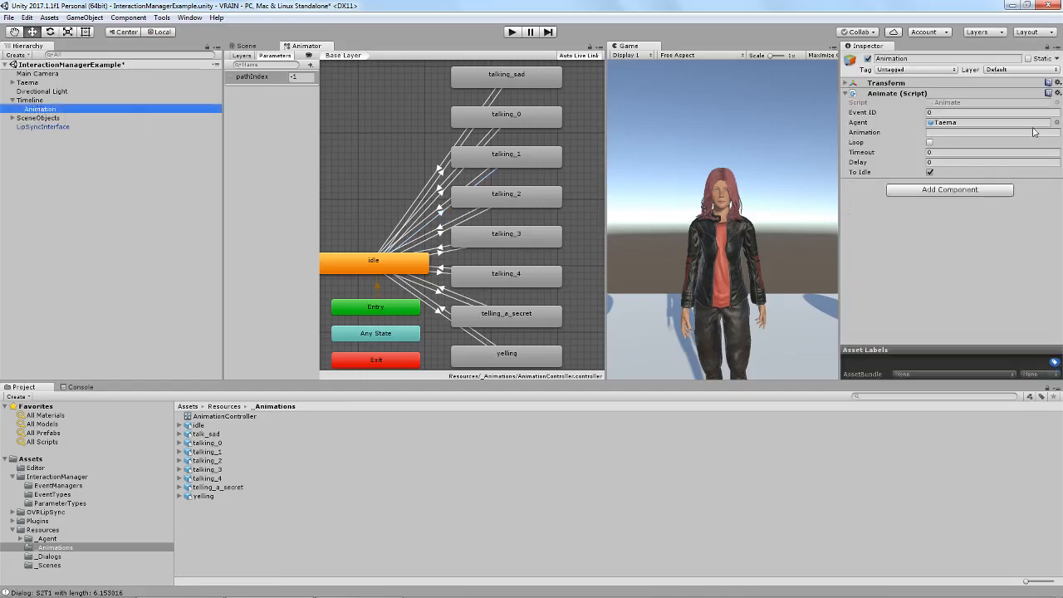
{"action": "left_click", "coordinate": [960, 132]}
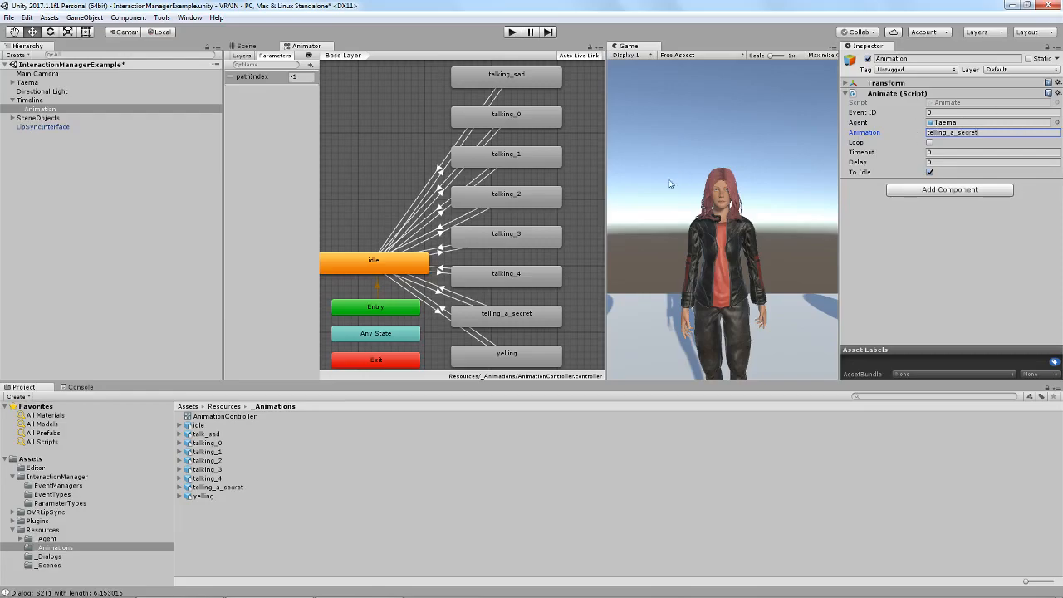
Preview the telling_a_secret clip using the Taema character as the preview model, and pause playback.
{"action": "left_click", "coordinate": [223, 488]}
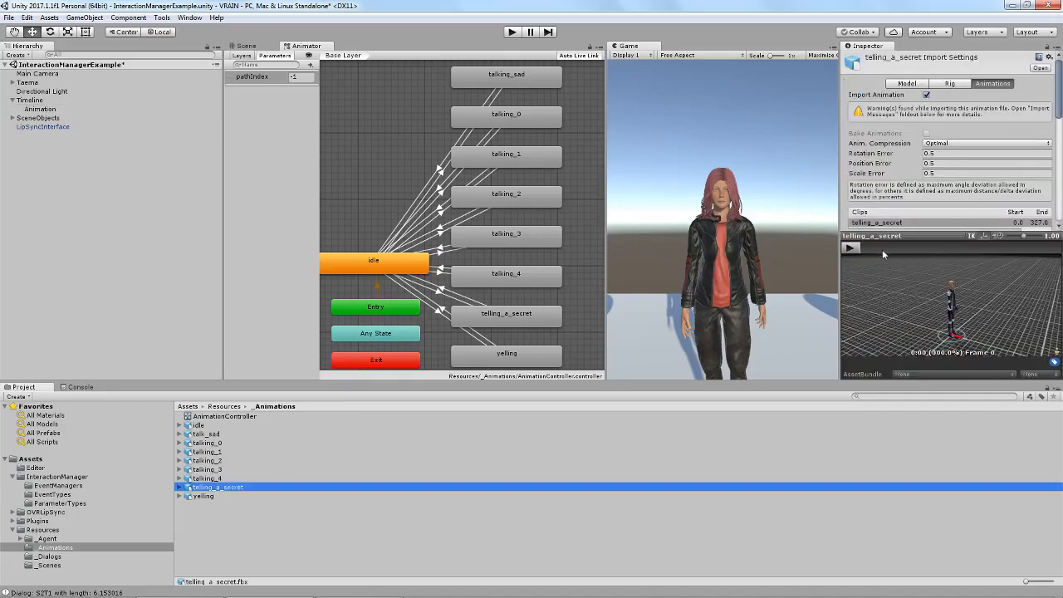
{"action": "left_click", "coordinate": [856, 250]}
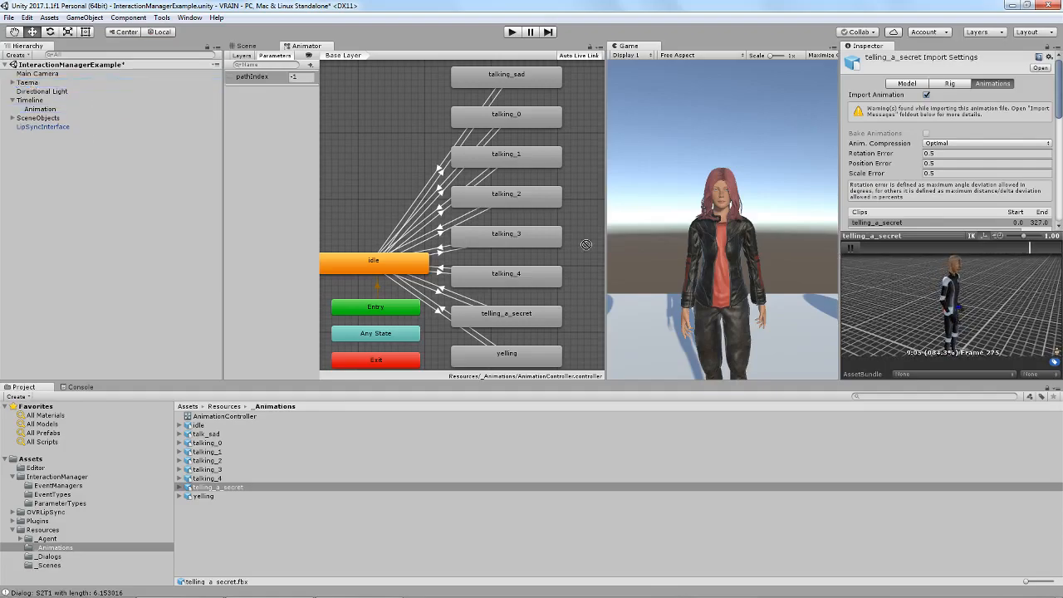
{"action": "scroll", "coordinate": [945, 301], "scroll_direction": "up", "scroll_amount": 5}
{"action": "scroll", "coordinate": [966, 286], "scroll_direction": "down", "scroll_amount": 5}
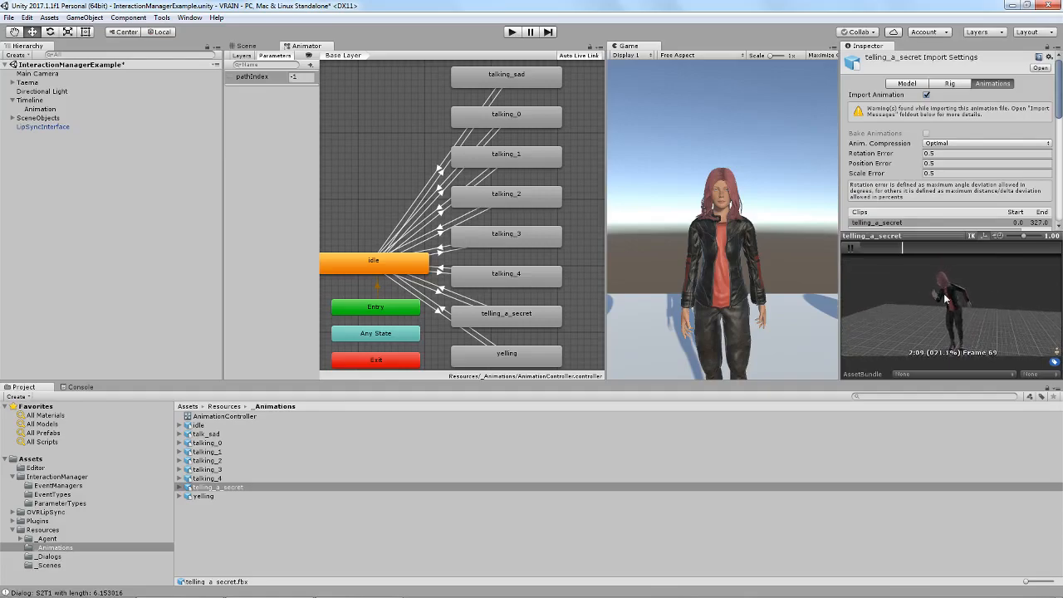
{"action": "left_click", "coordinate": [849, 248]}
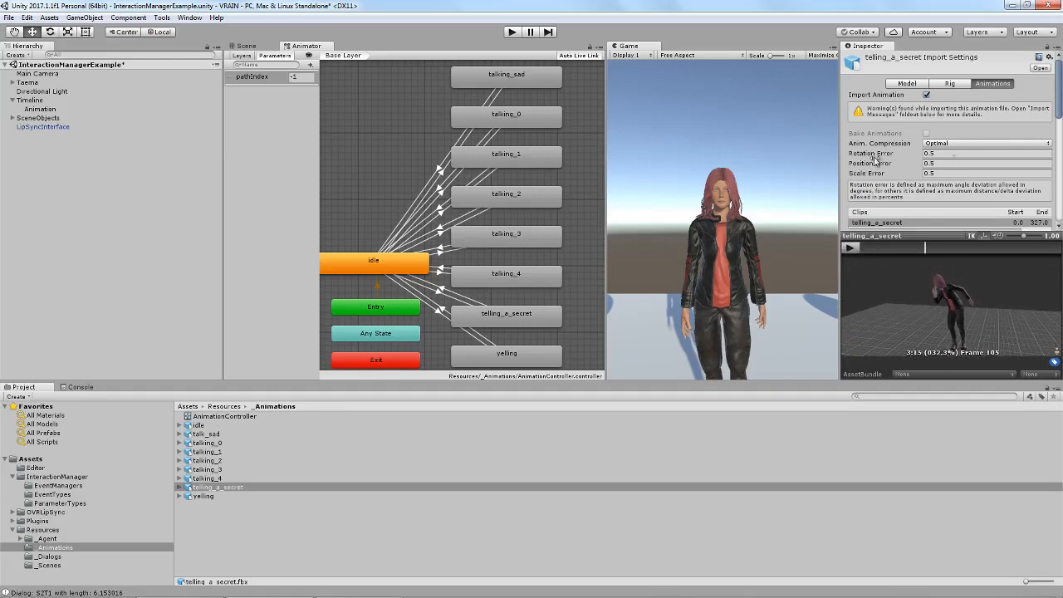
Compare the Animation event's Loop option with the Loop Time import setting of the telling_a_secret clip.
{"action": "left_click", "coordinate": [39, 108]}
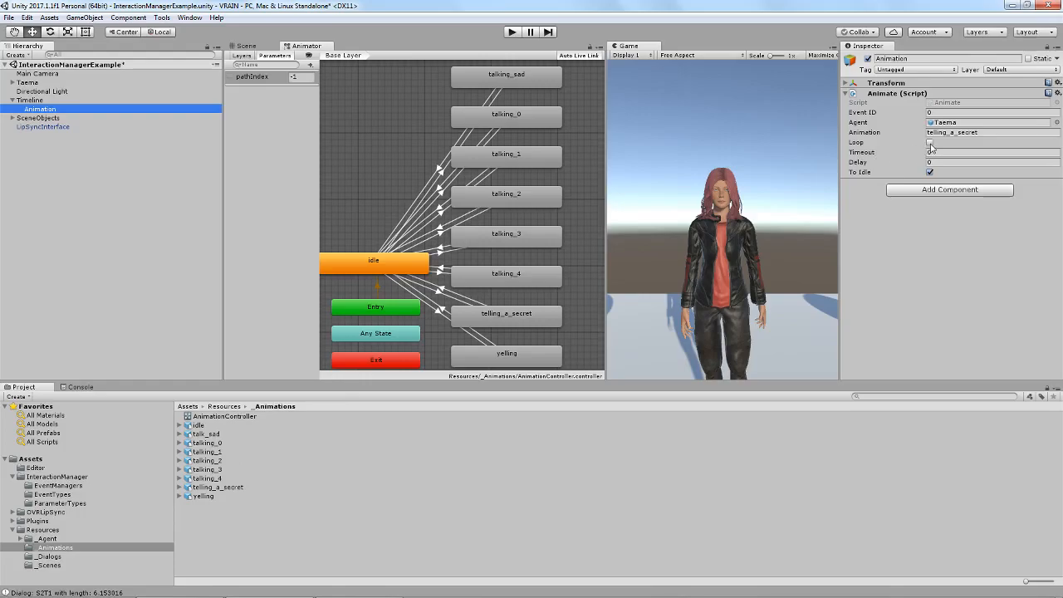
{"action": "left_click", "coordinate": [214, 487]}
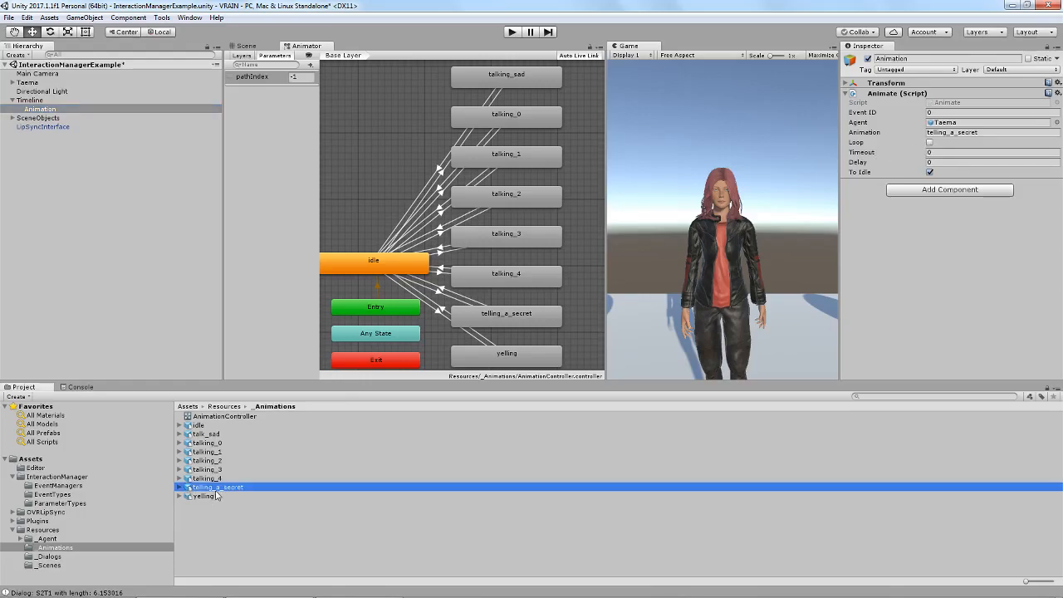
{"action": "scroll", "coordinate": [933, 149], "scroll_direction": "down", "scroll_amount": 5}
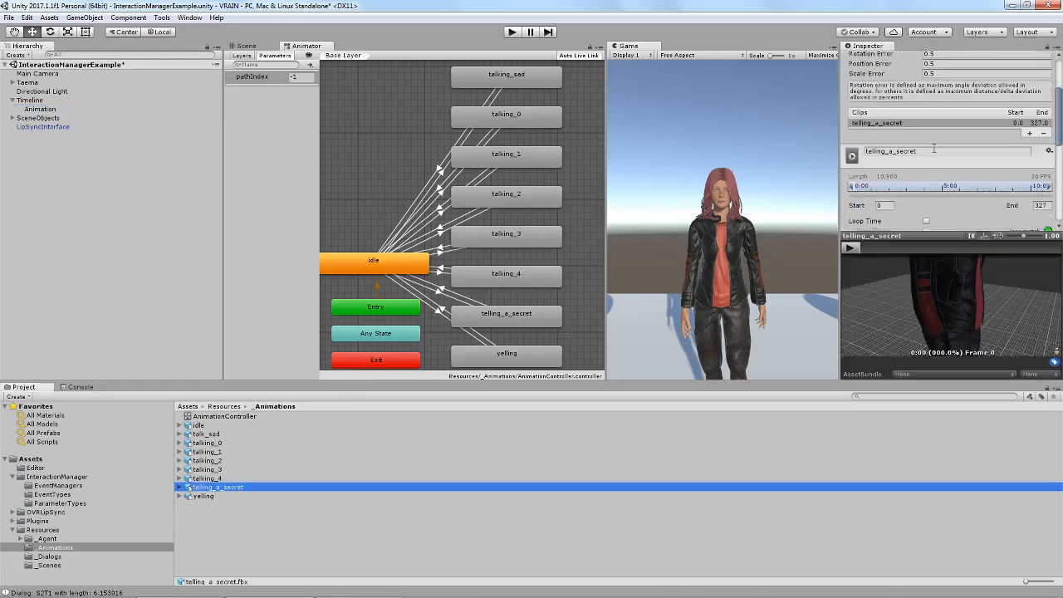
{"action": "scroll", "coordinate": [933, 153], "scroll_direction": "down", "scroll_amount": 1}
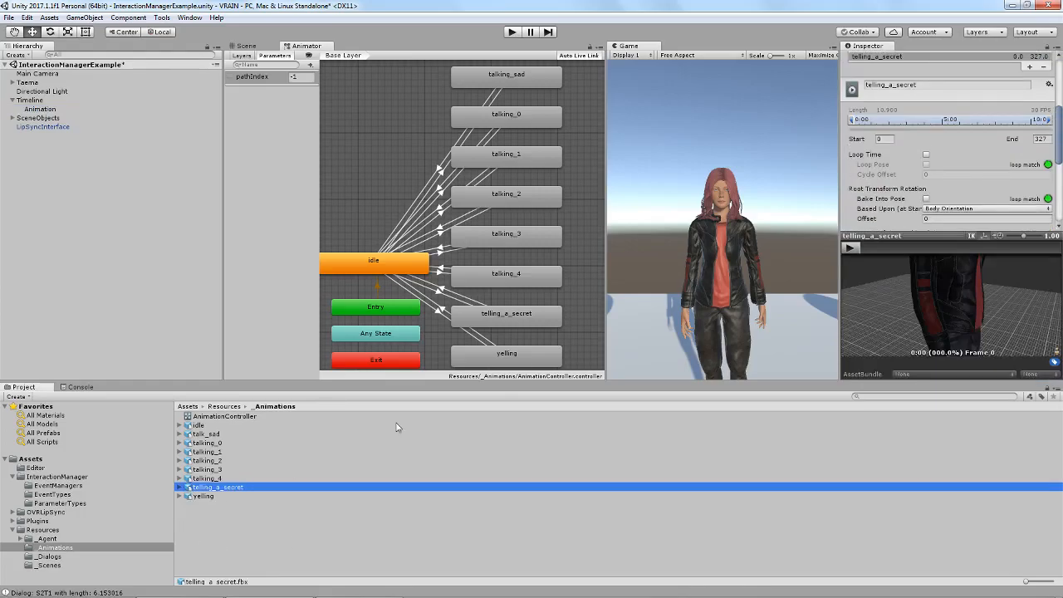
{"action": "scroll", "coordinate": [943, 103], "scroll_direction": "up", "scroll_amount": 6}
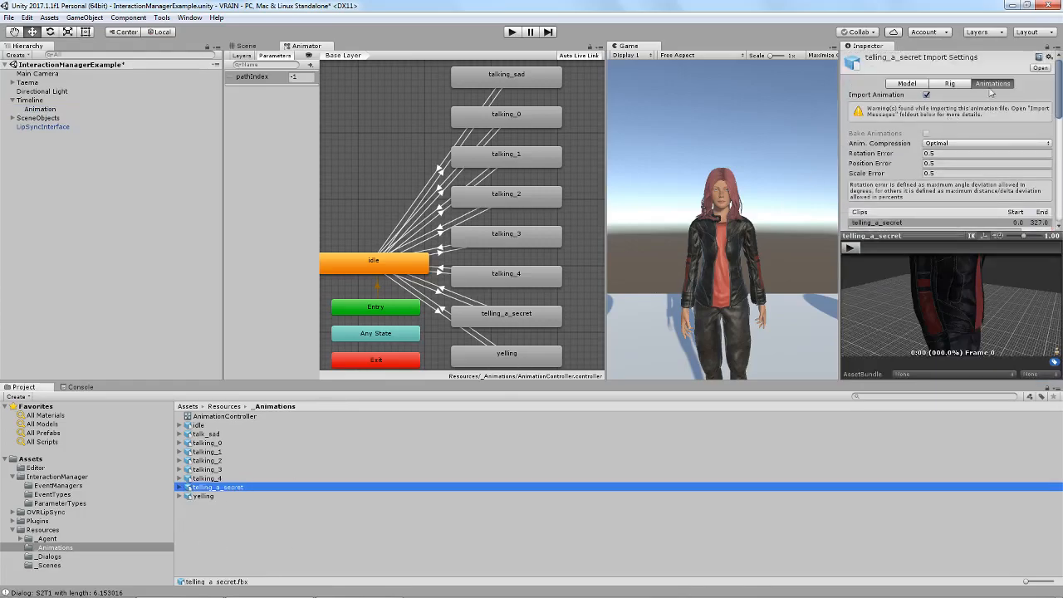
{"action": "scroll", "coordinate": [984, 145], "scroll_direction": "down", "scroll_amount": 6}
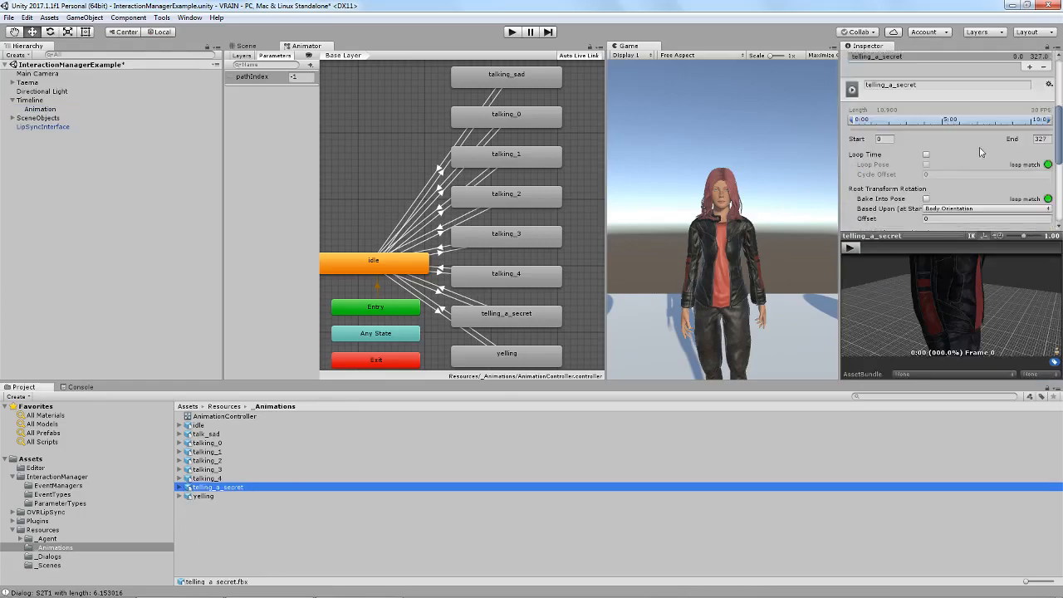
Toggle Loop Time on and back off for the telling_a_secret clip, and apply its import settings on returning to the Animation event.
{"action": "left_click", "coordinate": [926, 156]}
{"action": "left_click", "coordinate": [926, 156]}
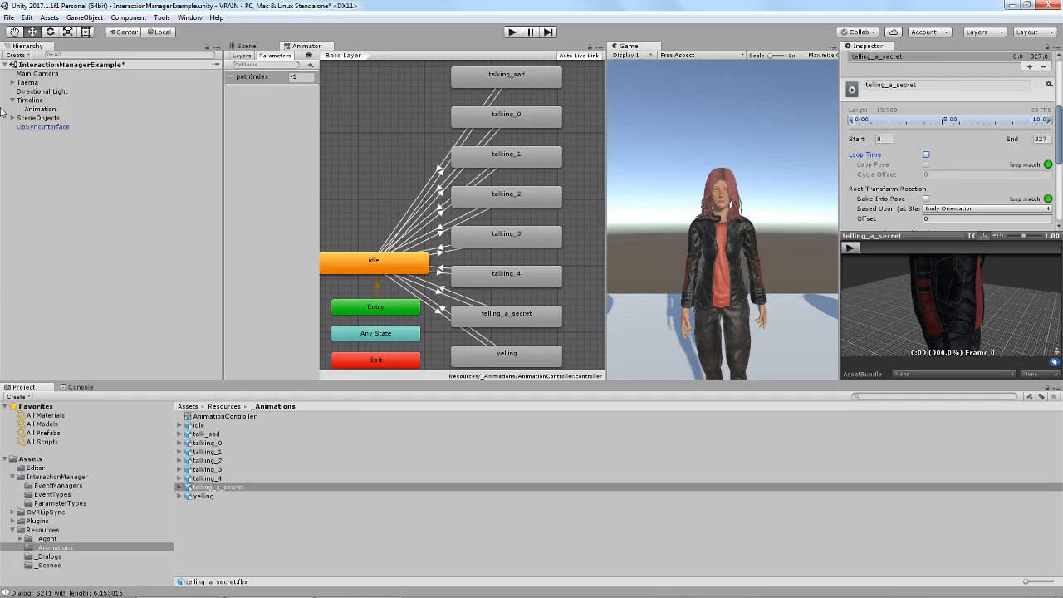
{"action": "left_click", "coordinate": [40, 109]}
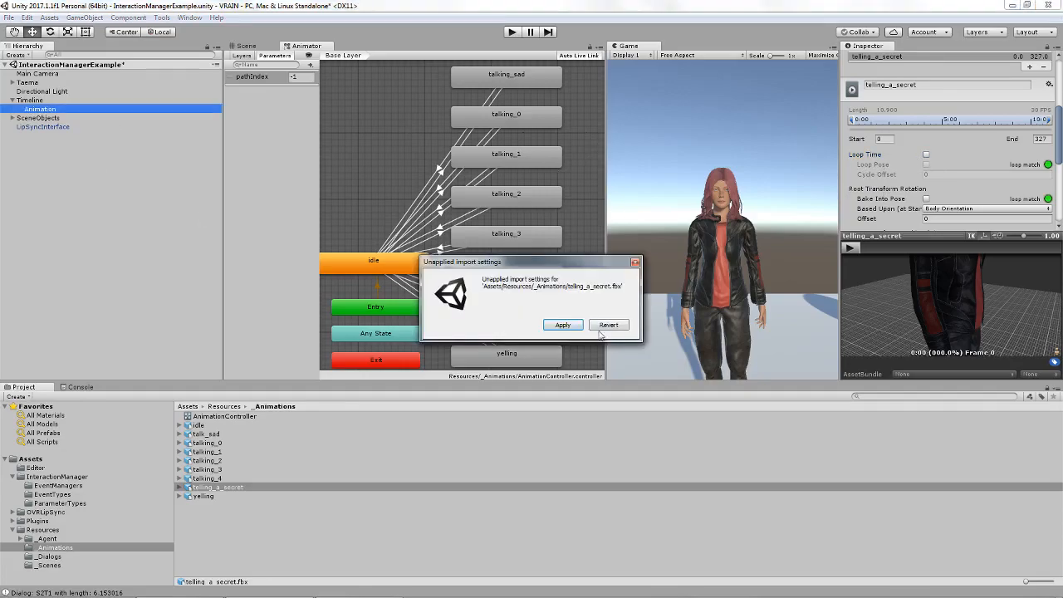
{"action": "left_click", "coordinate": [570, 327]}
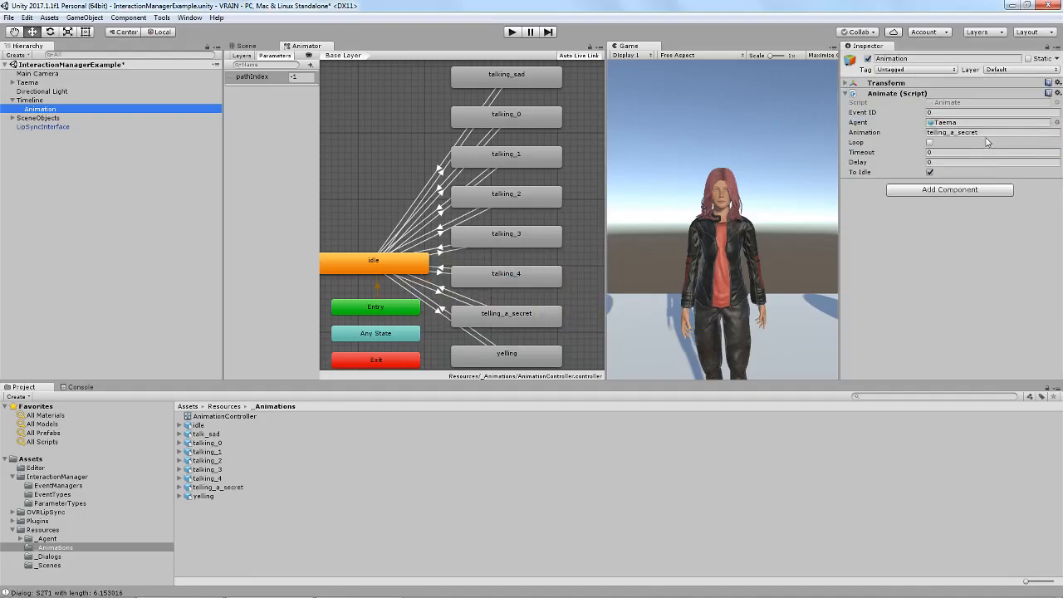
Inspect the Animation event's Timeout and the Has Exit Time setting of the telling_a_secret to idle transition.
{"action": "left_click", "coordinate": [946, 152]}
{"action": "left_click", "coordinate": [970, 153]}
{"action": "left_click", "coordinate": [442, 289]}
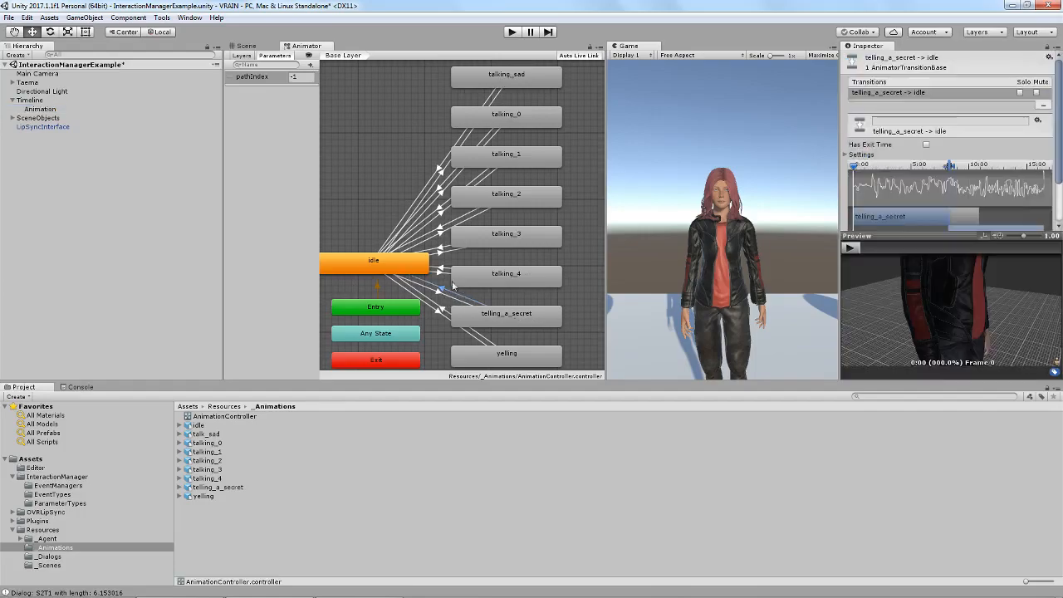
{"action": "left_click", "coordinate": [927, 145]}
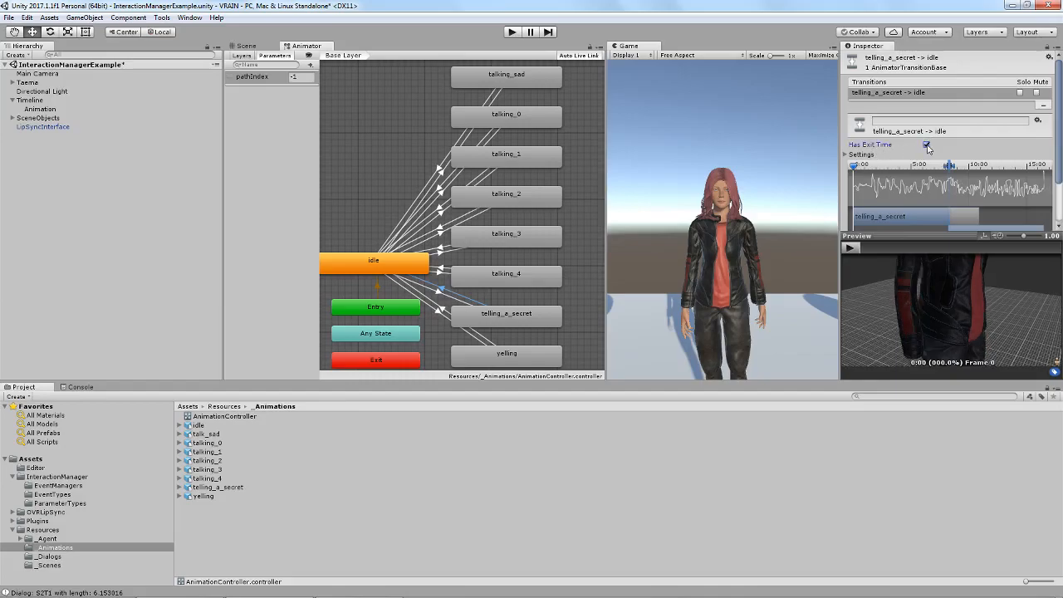
Review the Delay and To Idle options of the Animation event on the timeline.
{"action": "left_click", "coordinate": [40, 109]}
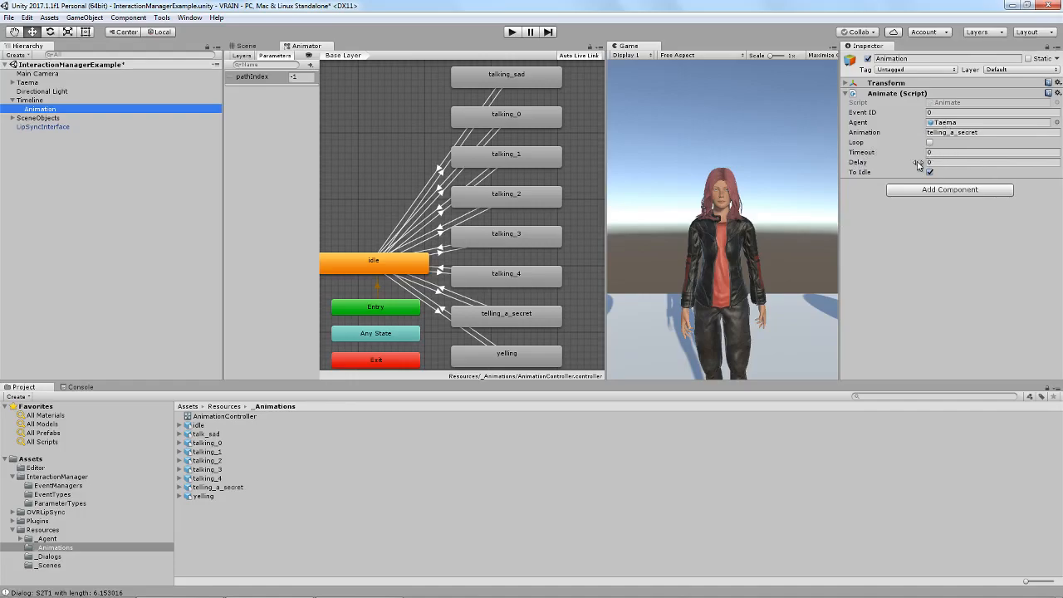
{"action": "left_click", "coordinate": [955, 162]}
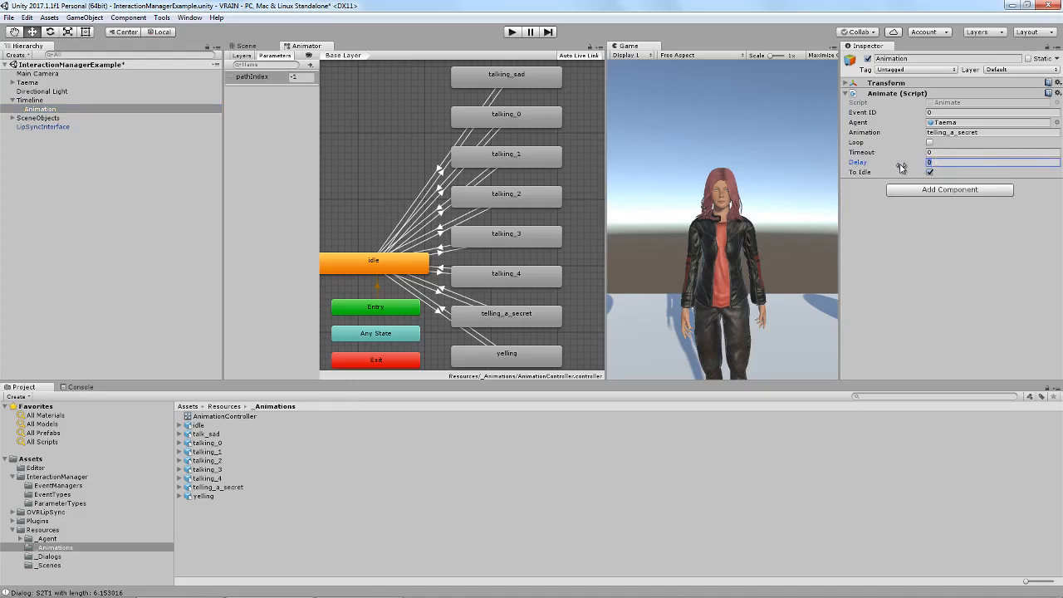
{"action": "left_click", "coordinate": [929, 172]}
{"action": "left_click", "coordinate": [953, 163]}
Add a Dialog event to the Timeline object and set its audio file name to S2T1.
{"action": "left_click", "coordinate": [30, 101]}
{"action": "left_click", "coordinate": [961, 144]}
{"action": "left_click", "coordinate": [43, 119]}
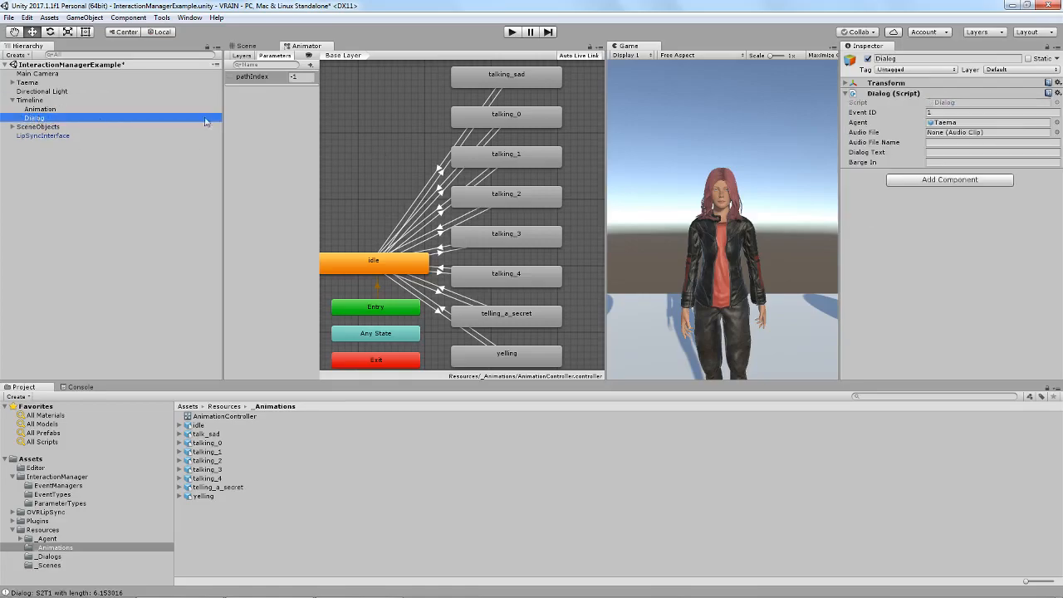
{"action": "left_click", "coordinate": [941, 143]}
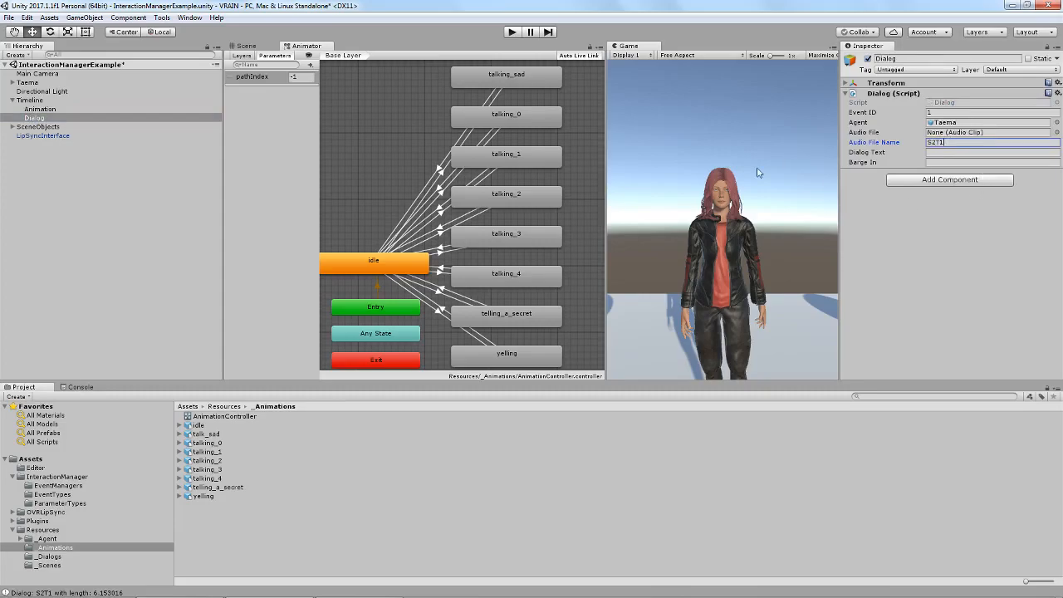
Open the Animation event's settings and look over the talking states in the Animator graph.
{"action": "left_click", "coordinate": [39, 110]}
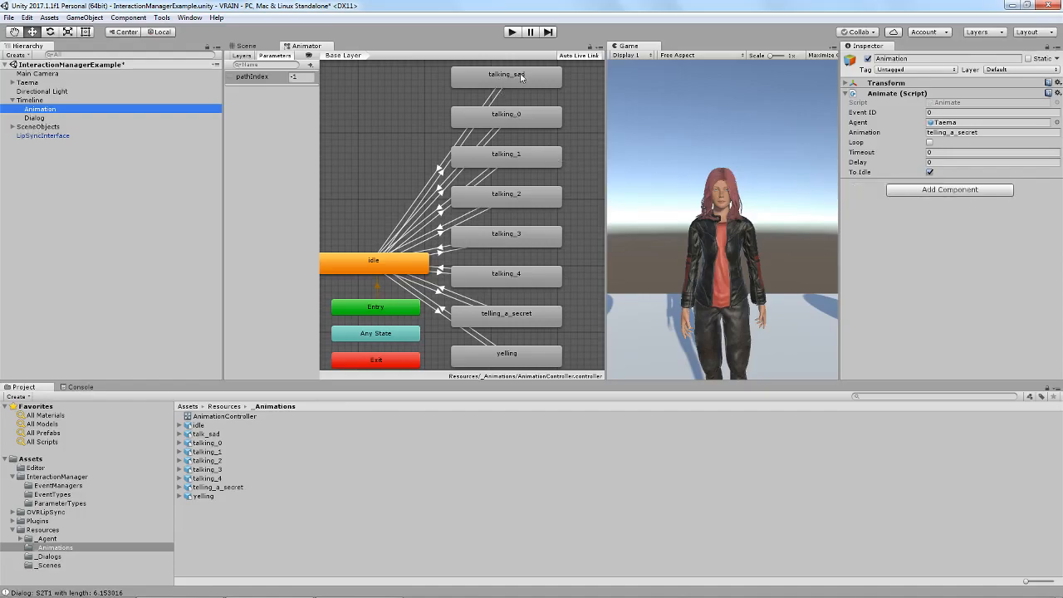
{"action": "middle_click_drag", "start_coordinate": [523, 82], "coordinate": [508, 91]}
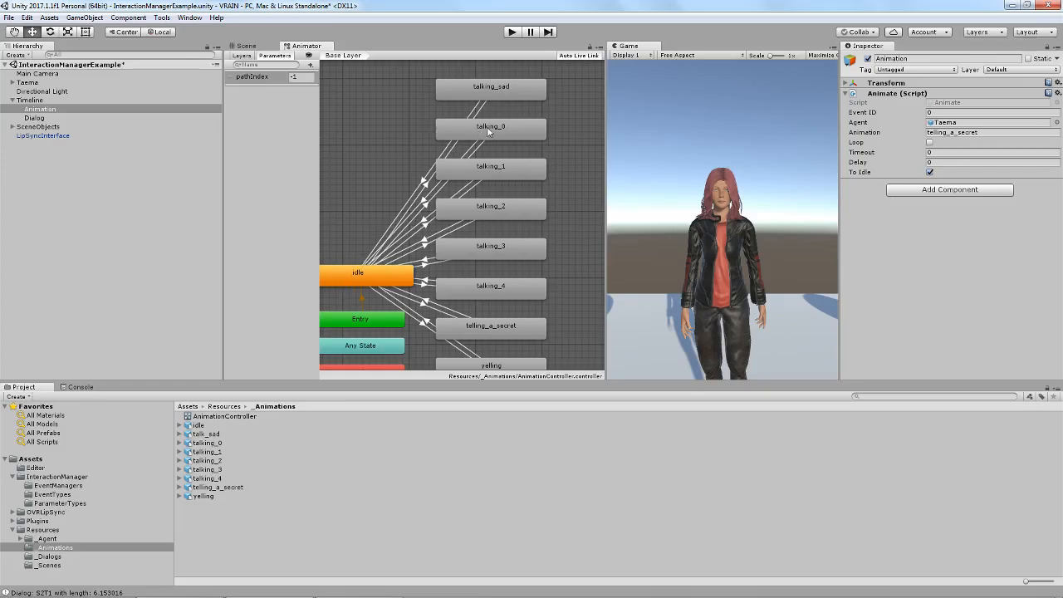
{"action": "middle_click_drag", "start_coordinate": [548, 126], "coordinate": [500, 165]}
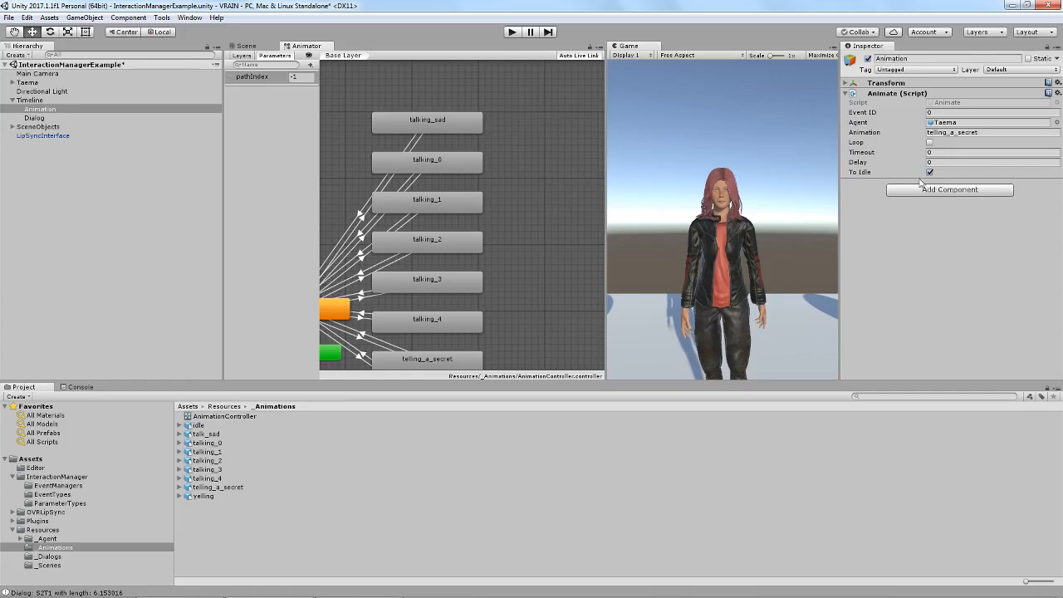
{"action": "middle_click_drag", "start_coordinate": [539, 179], "coordinate": [509, 102]}
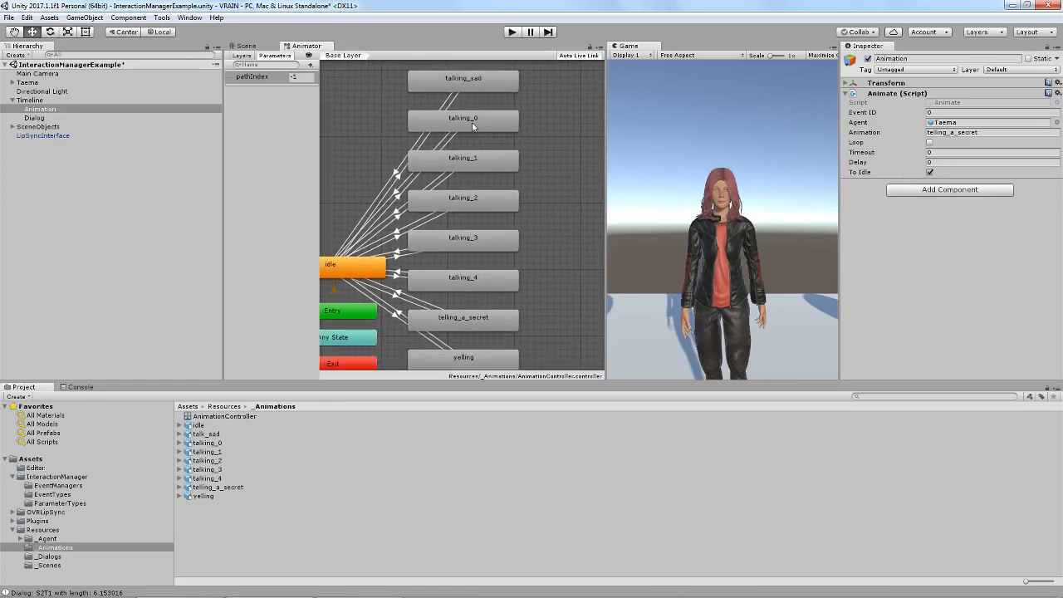
{"action": "middle_click_drag", "start_coordinate": [496, 233], "coordinate": [532, 243]}
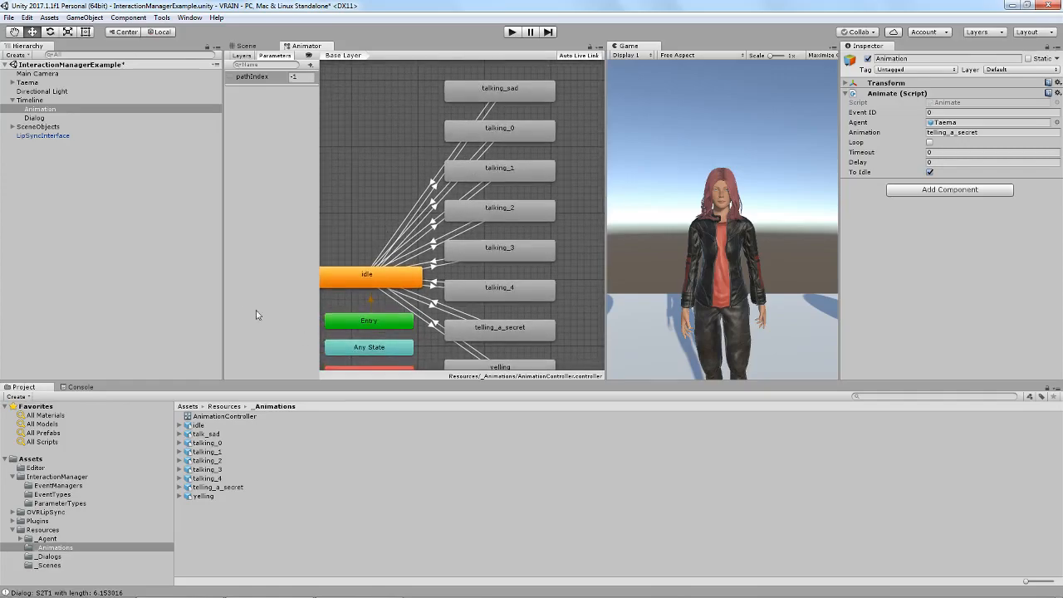
Test-run the scene in the Scene view, stop it, and run it again with the Animator graph shown.
{"action": "left_click", "coordinate": [271, 48]}
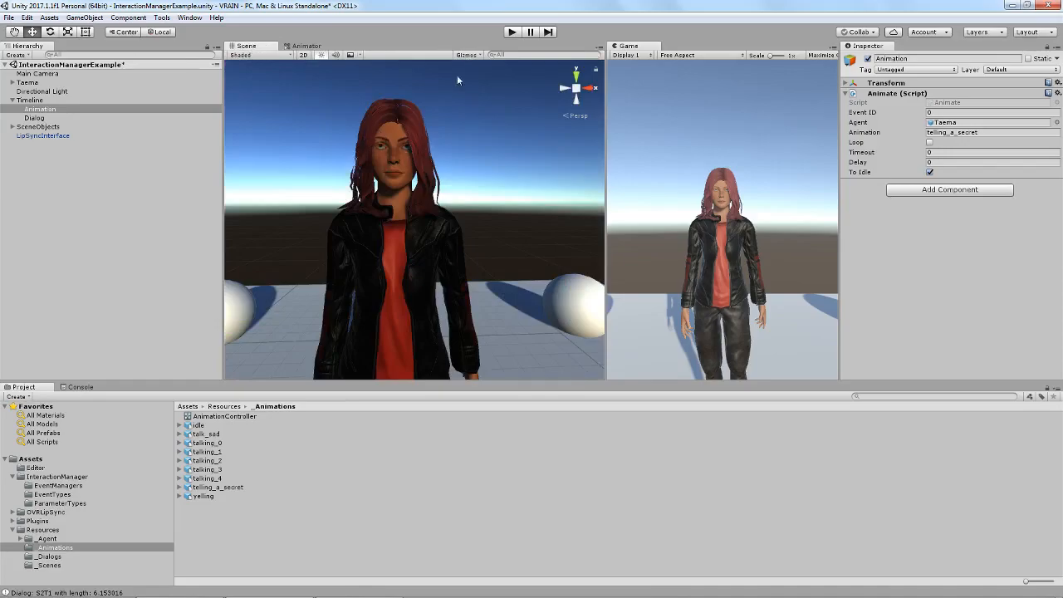
{"action": "left_click", "coordinate": [512, 32]}
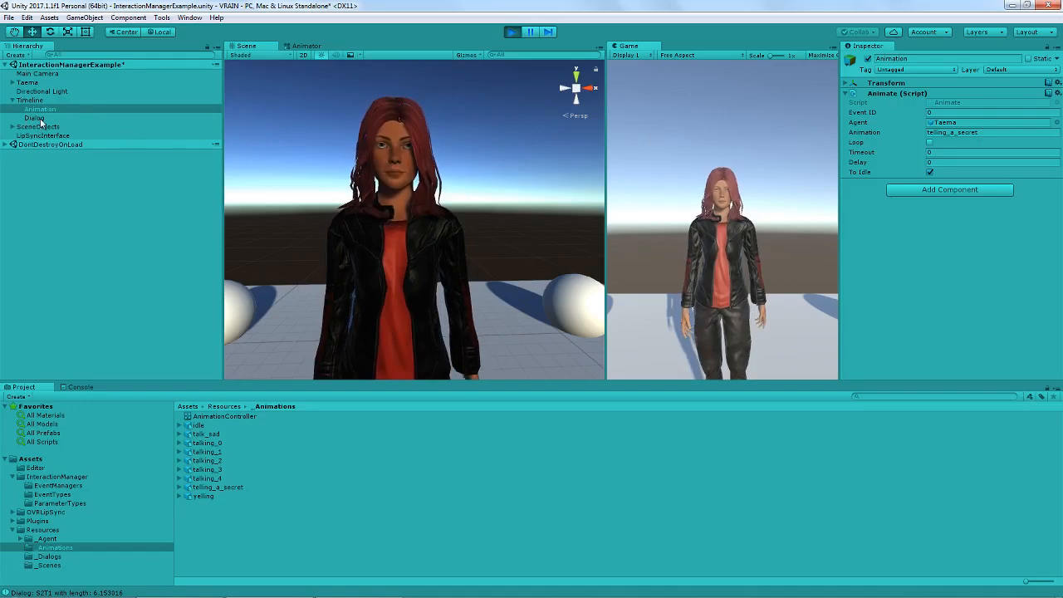
{"action": "left_click", "coordinate": [510, 30]}
{"action": "left_click", "coordinate": [309, 46]}
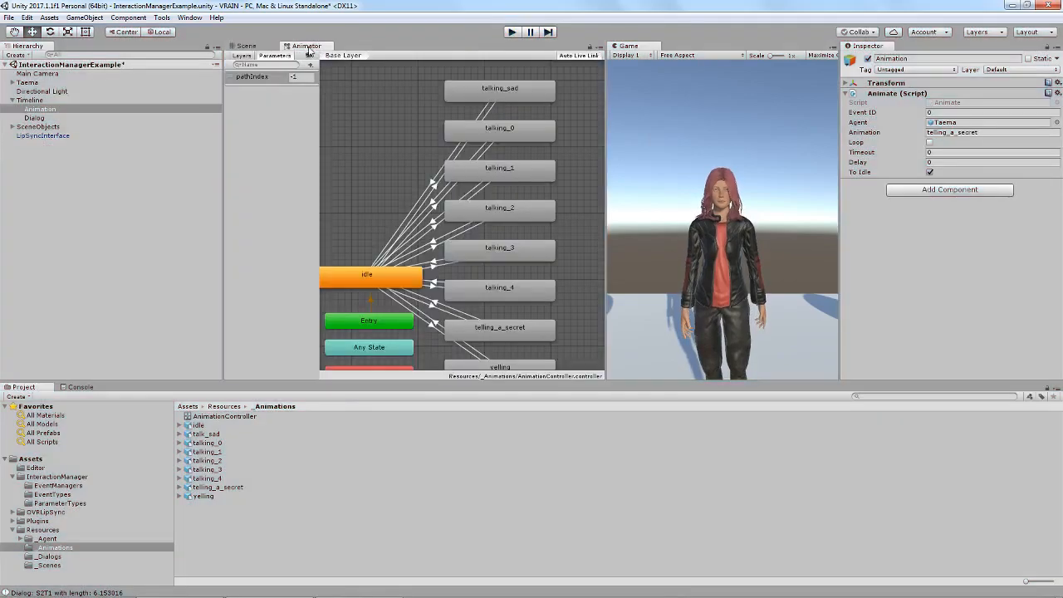
{"action": "left_click", "coordinate": [510, 32]}
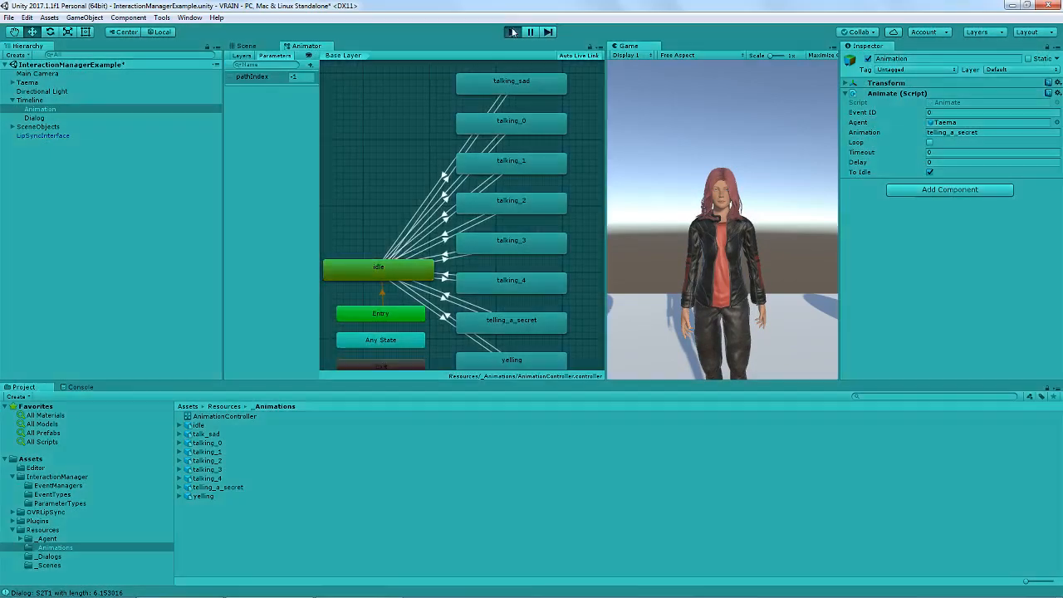